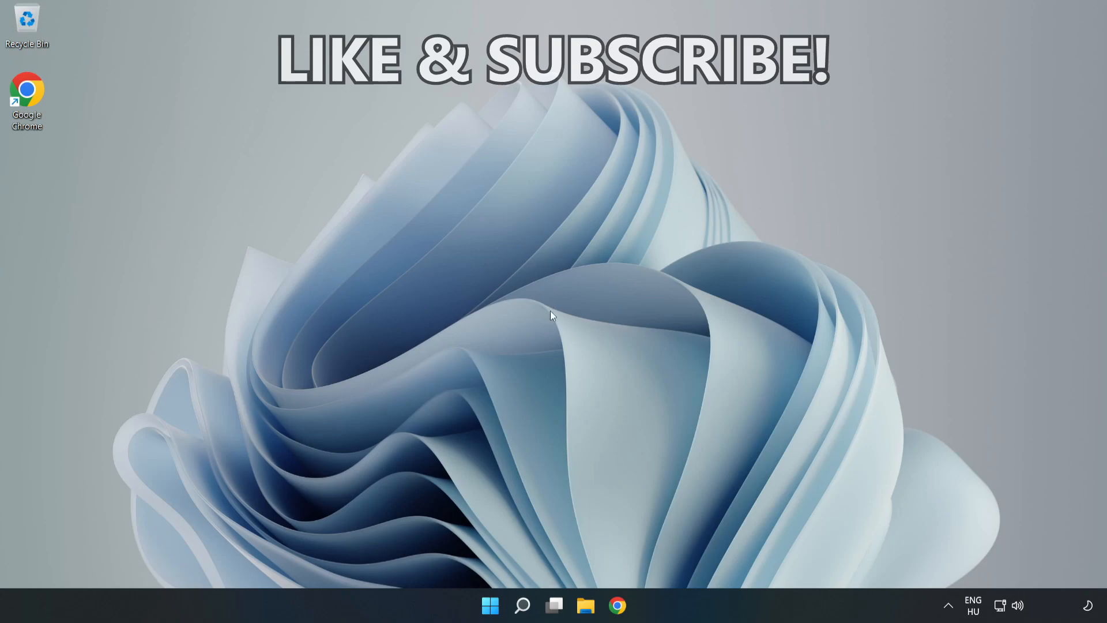
Launch Command Prompt as administrator from a search for 'cmd' and move its window aside
click(523, 606)
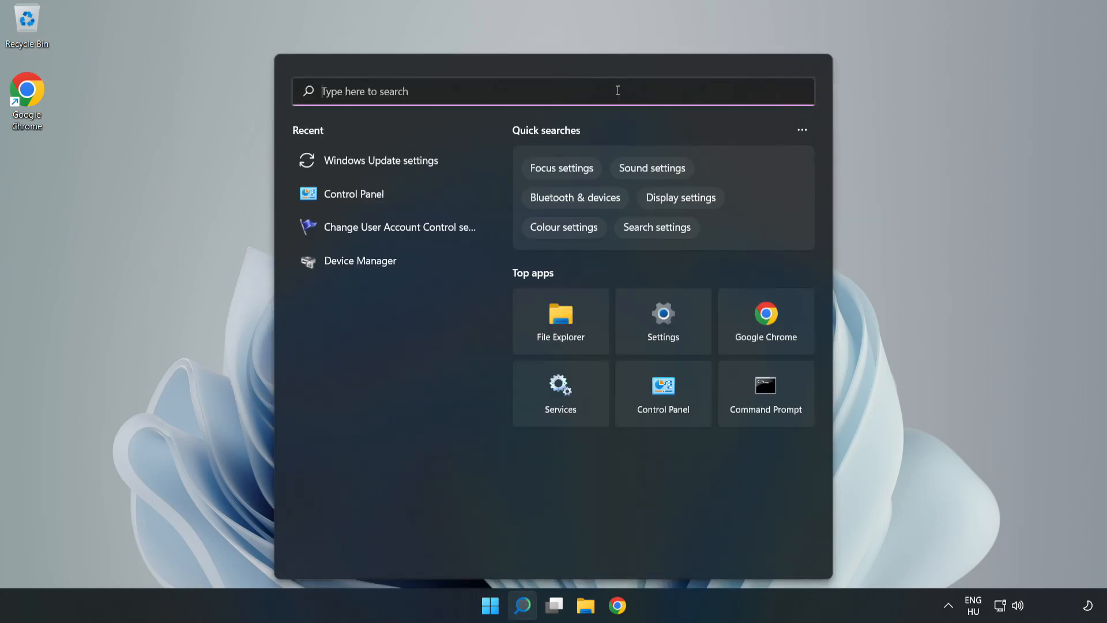
text(cmd)
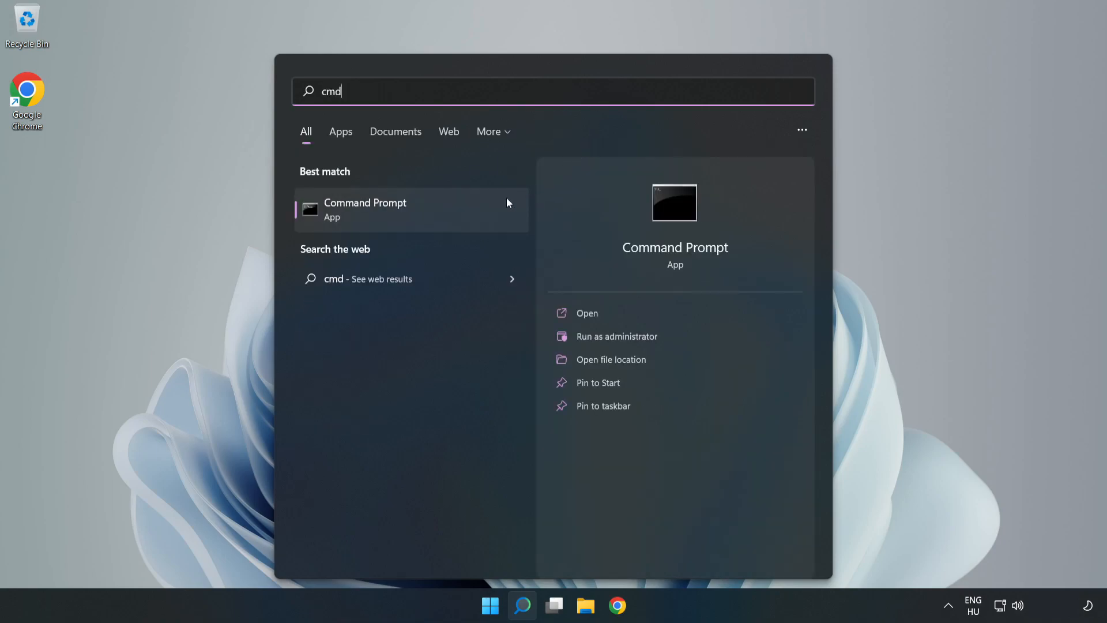
right_click(449, 212)
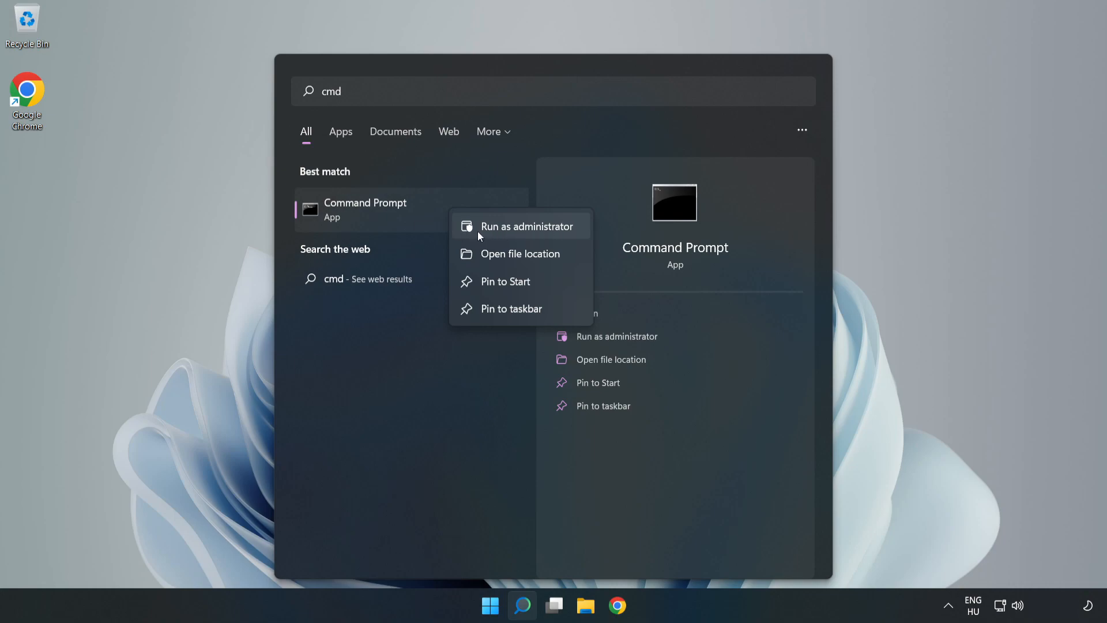
click(535, 232)
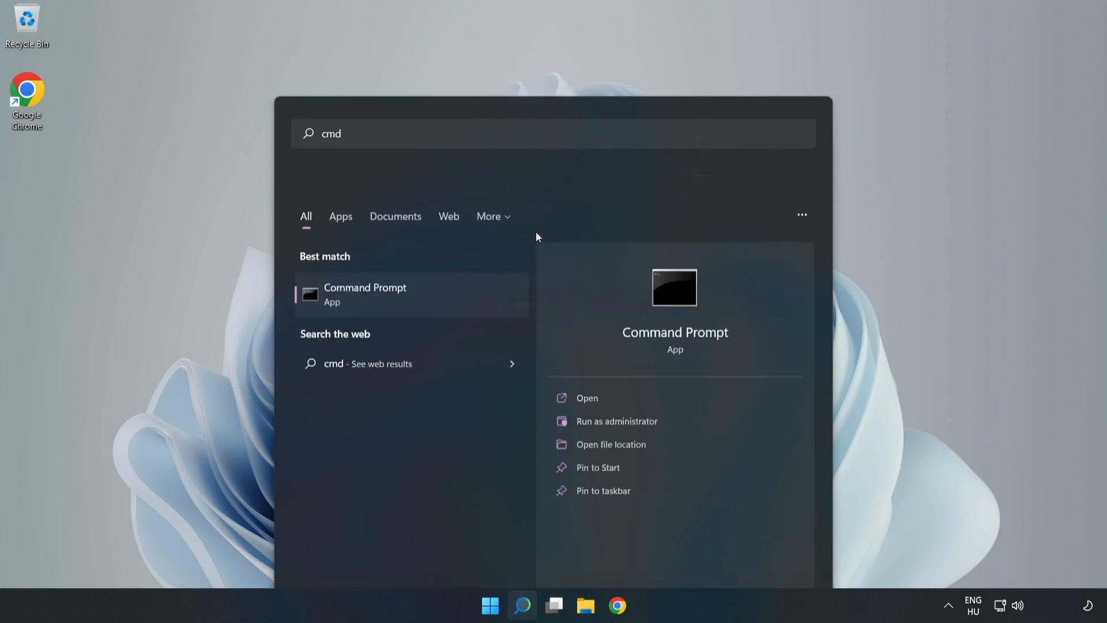
drag(496, 84, 641, 121)
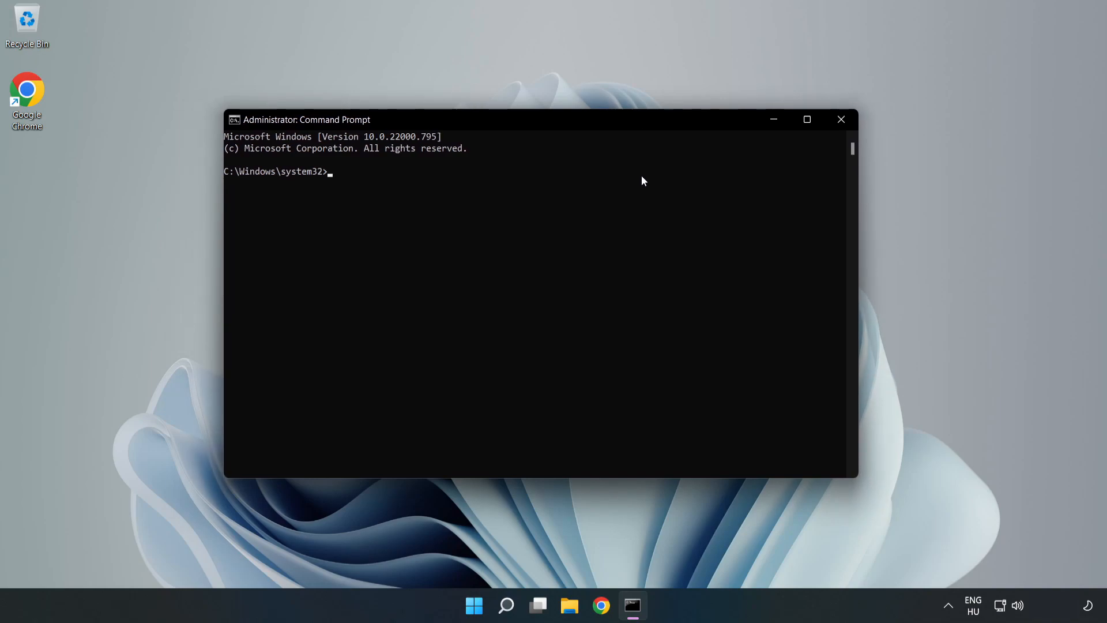
text(ipconfi)
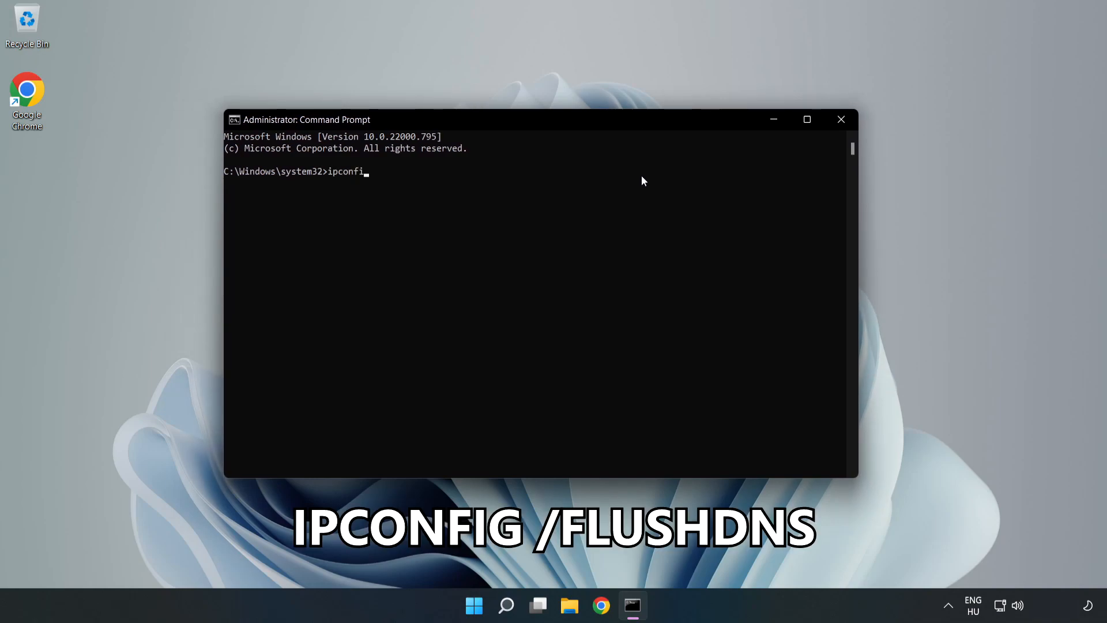
text(g /fl)
text(ushdns)
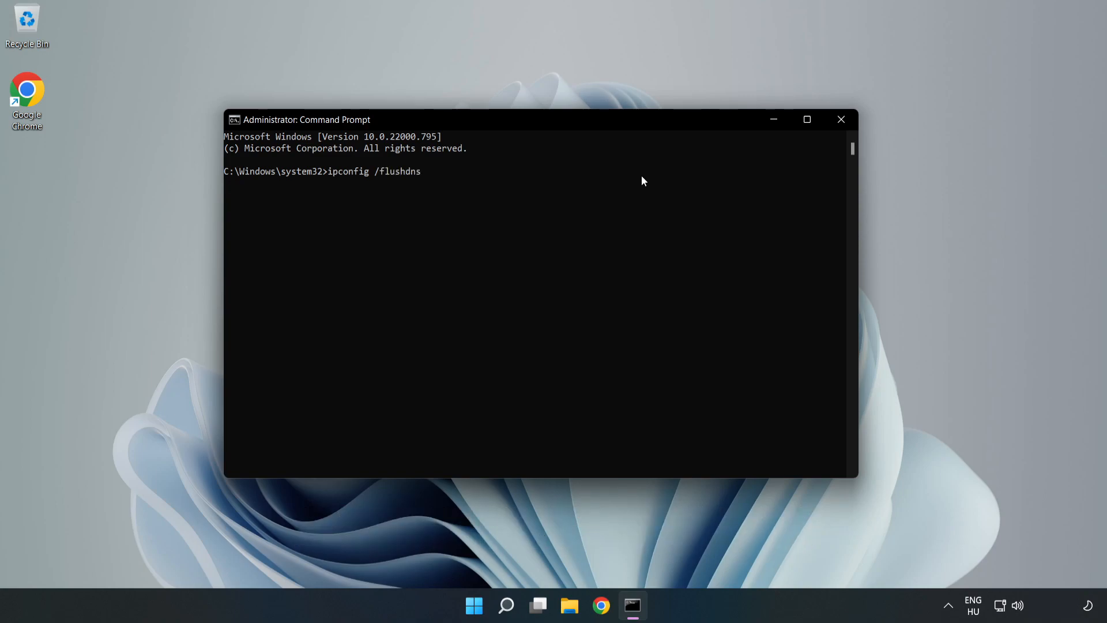
Run ipconfig /flushdns and netsh winsock reset, then exit the command window
key(Return)
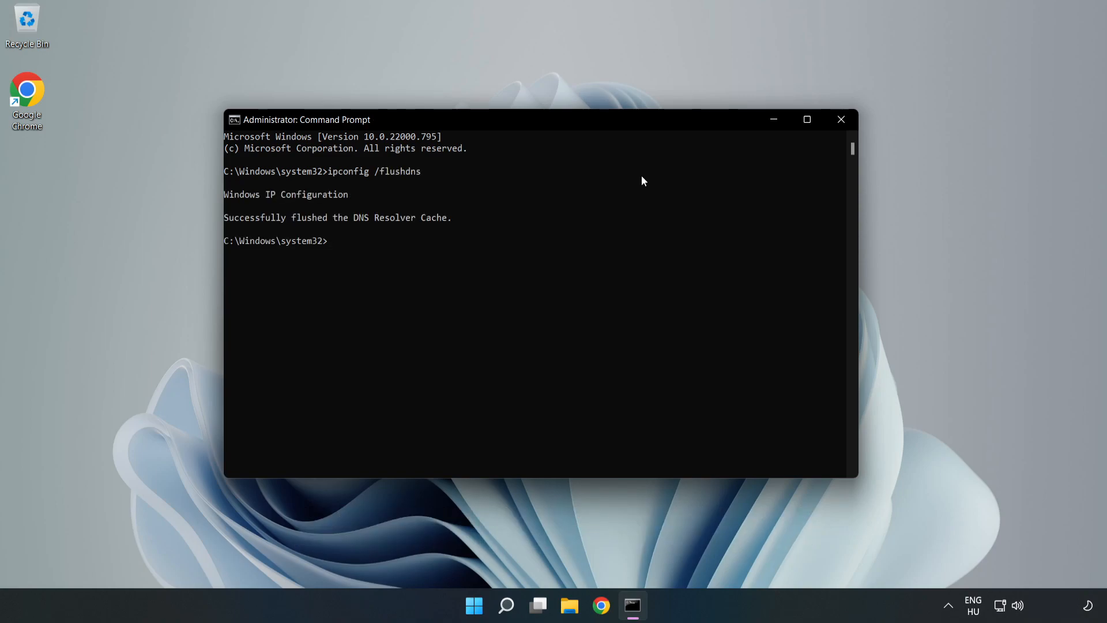
text(nets)
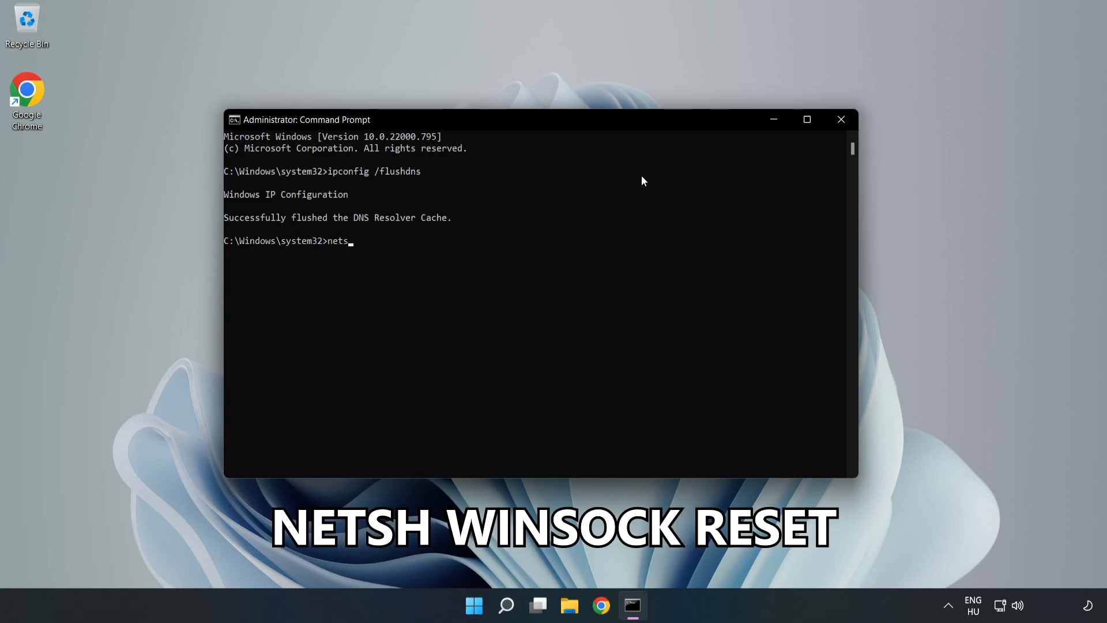
text(h winsock)
text( reset)
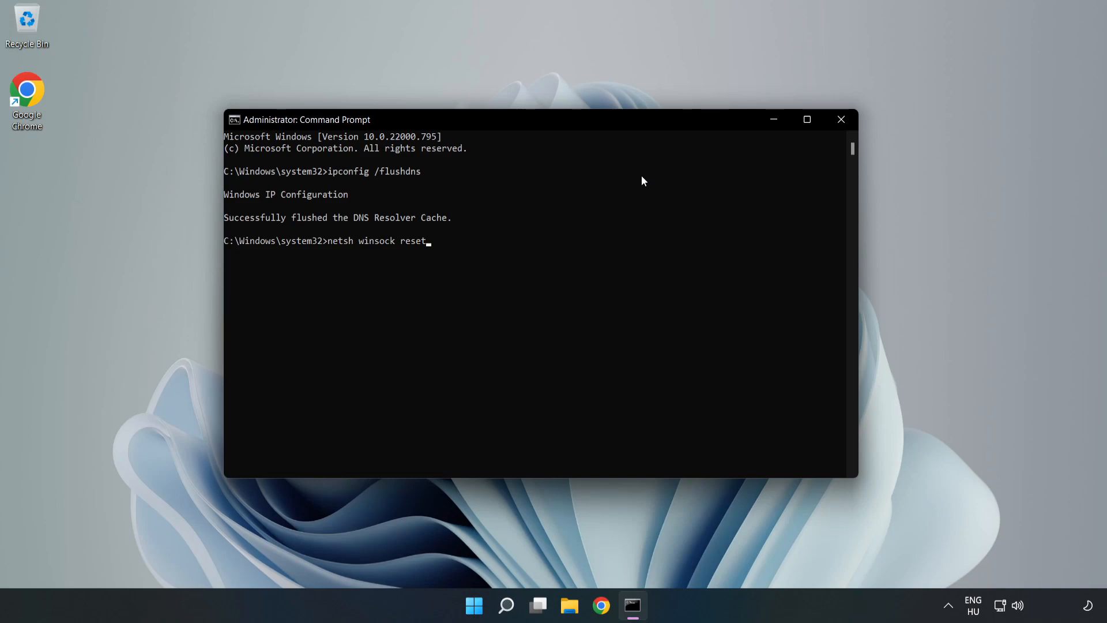
key(Return)
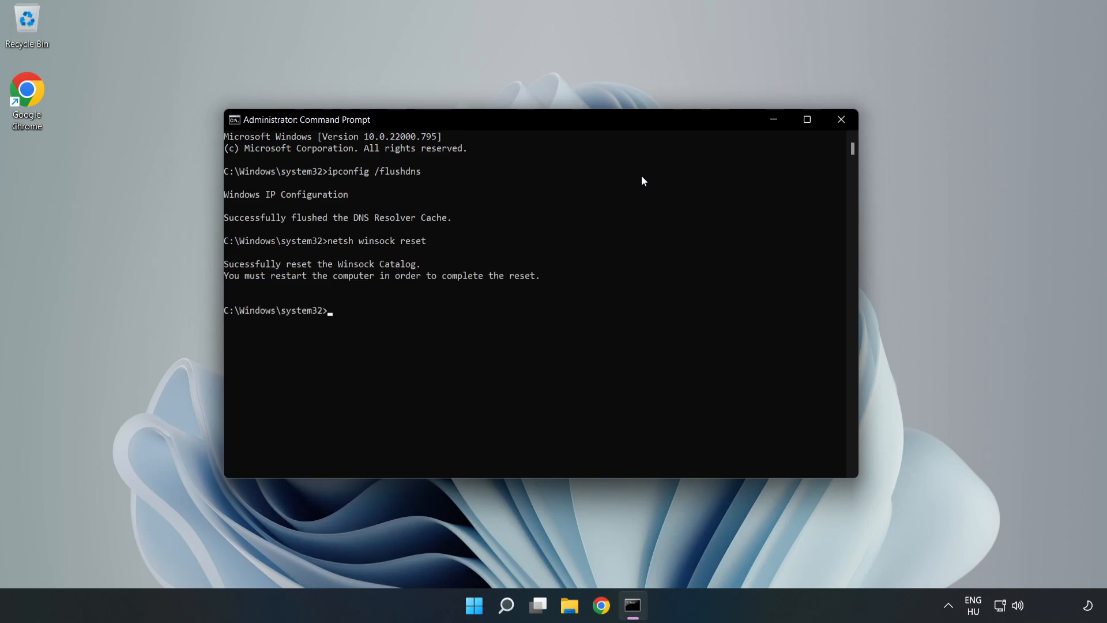
text(e)
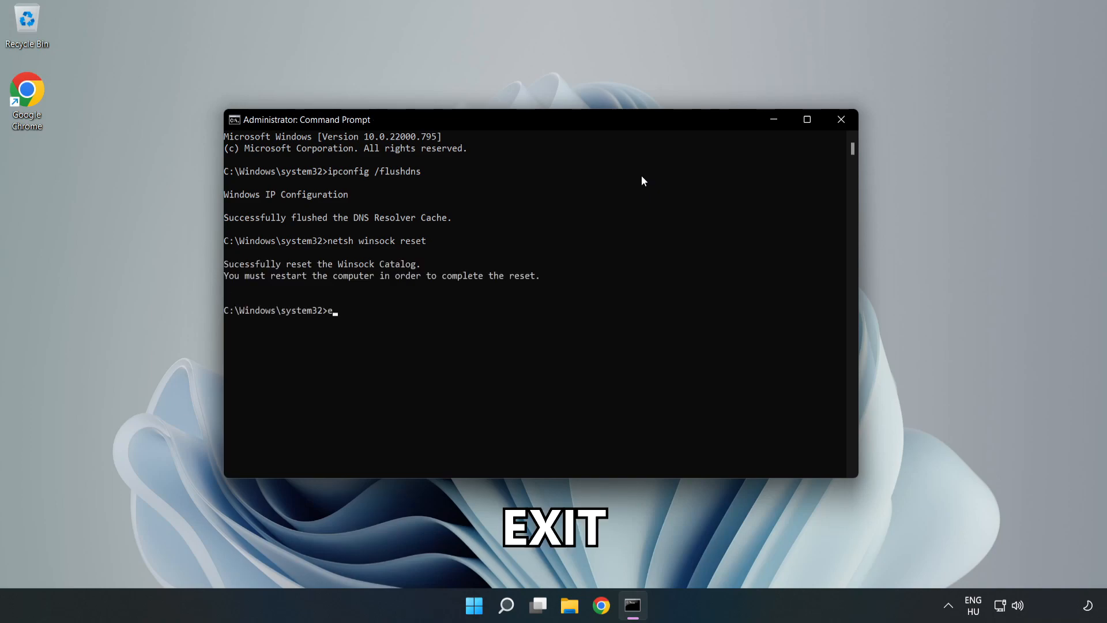
text(xit)
key(Return)
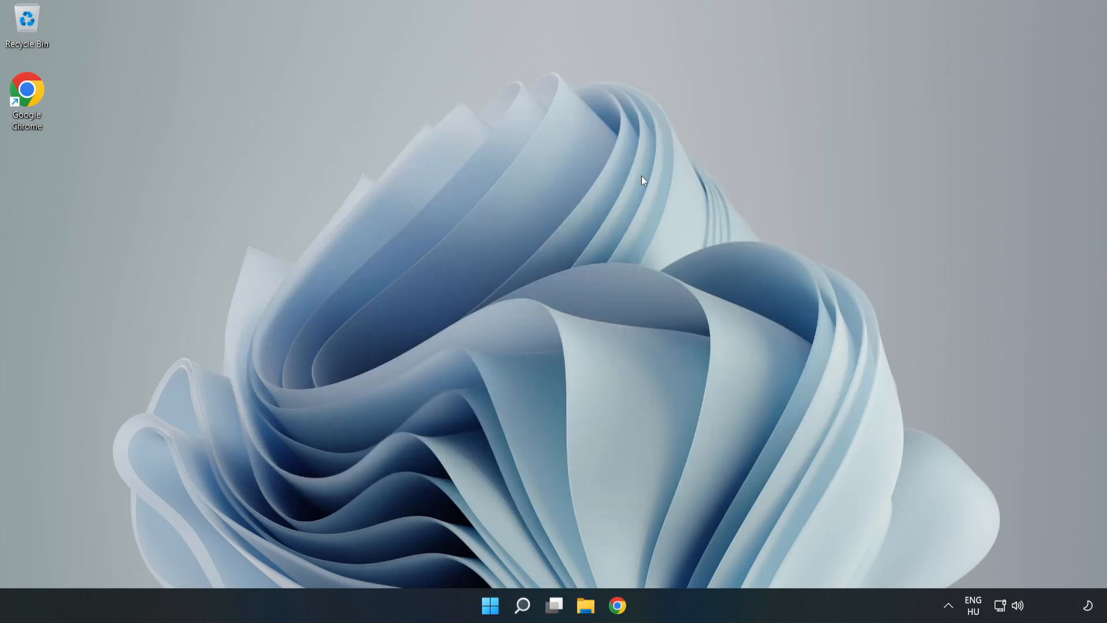
From the network tray icon, reach Advanced network settings in Network & Internet
right_click(1001, 607)
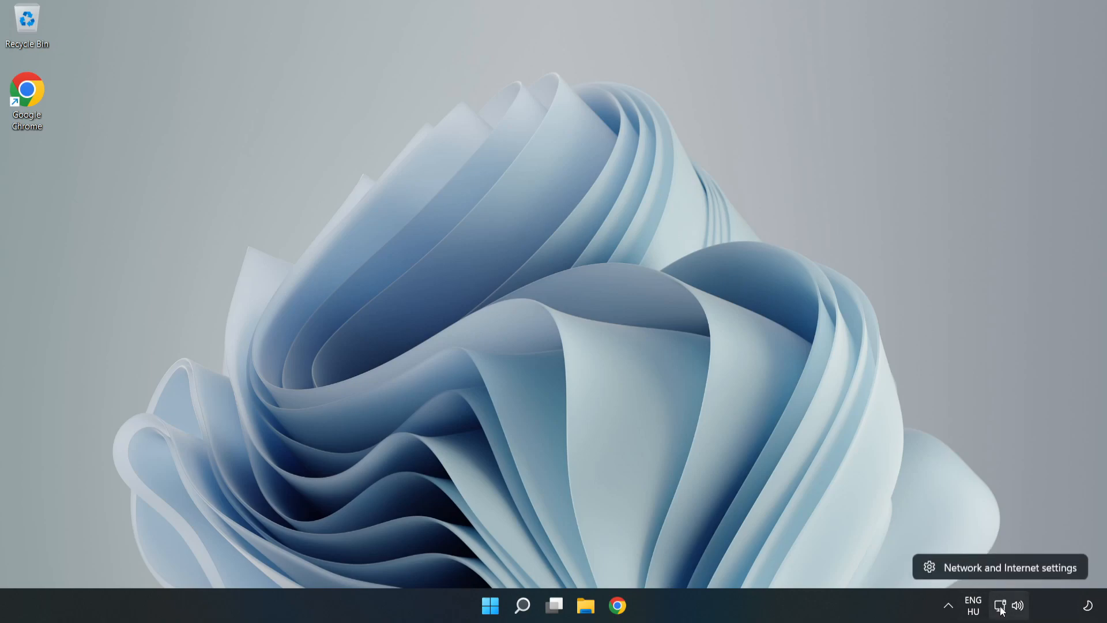
click(1002, 567)
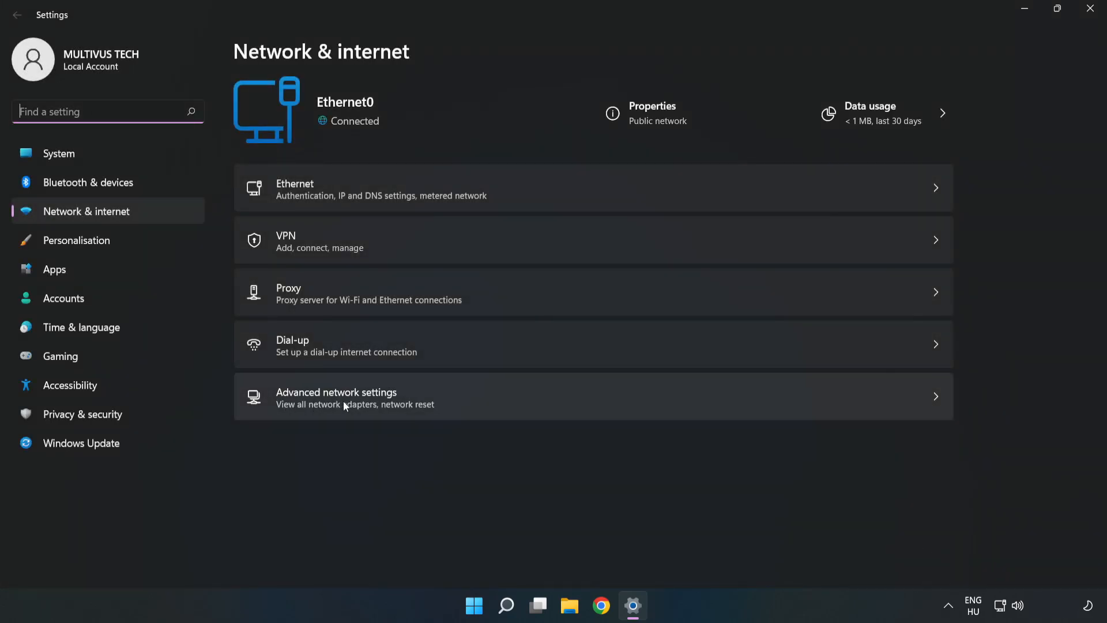
click(480, 405)
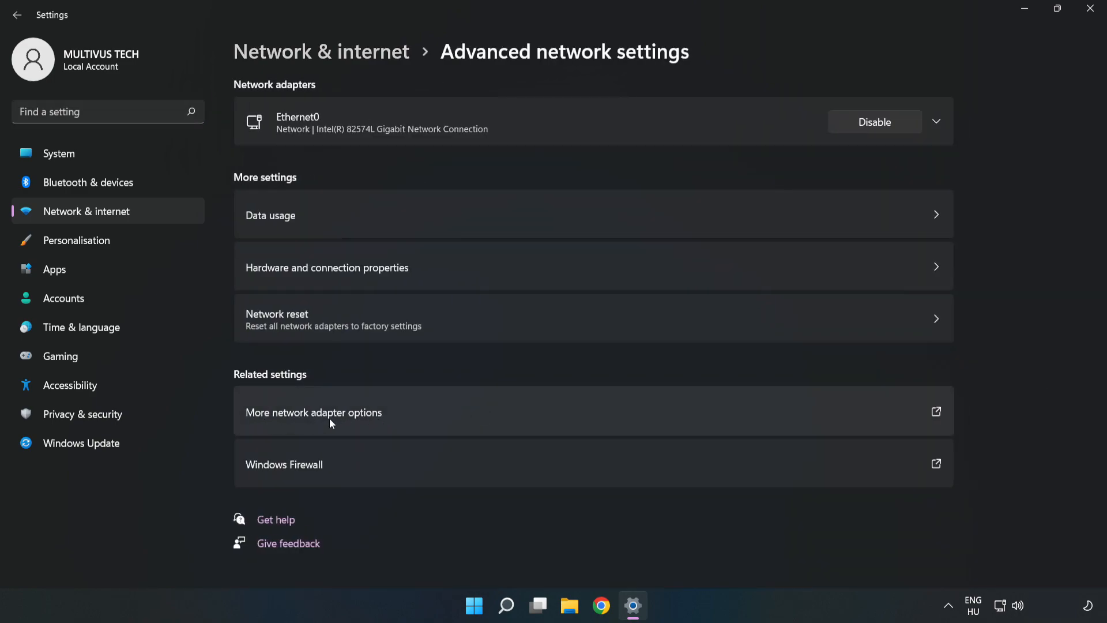
Bring up the Ethernet0 adapter's Properties dialog from Network Connections and move it aside
click(457, 417)
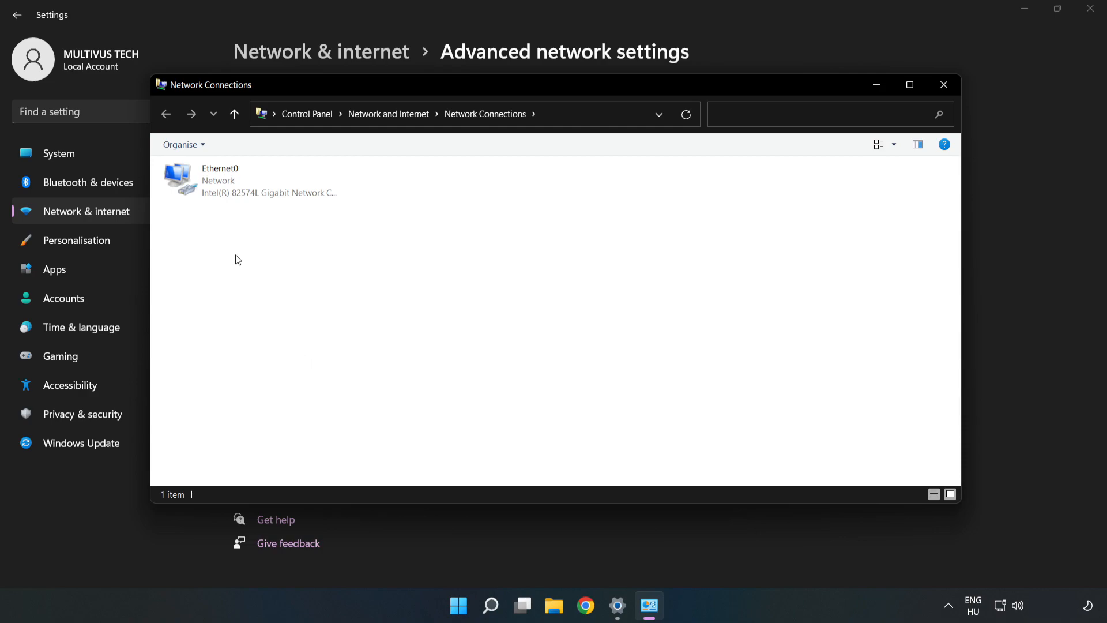
click(203, 188)
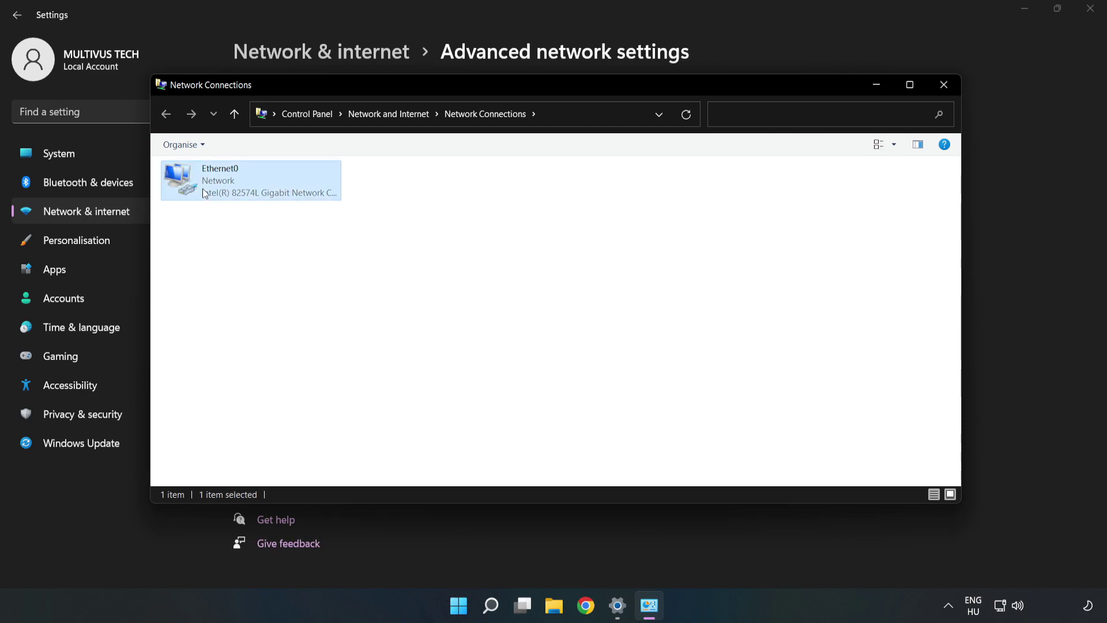
right_click(277, 182)
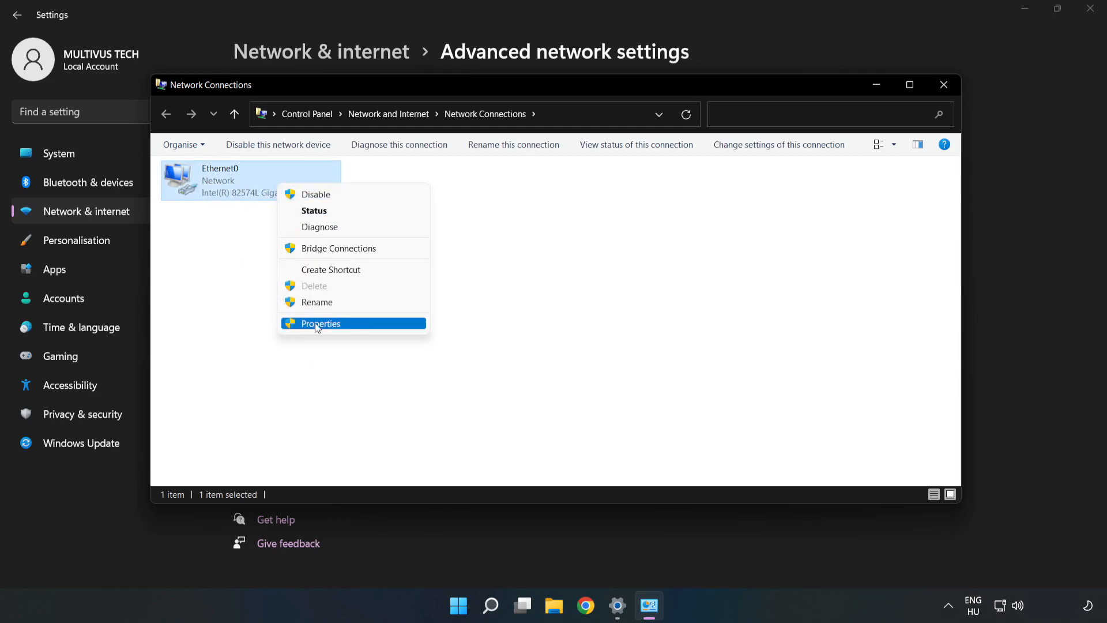
click(343, 323)
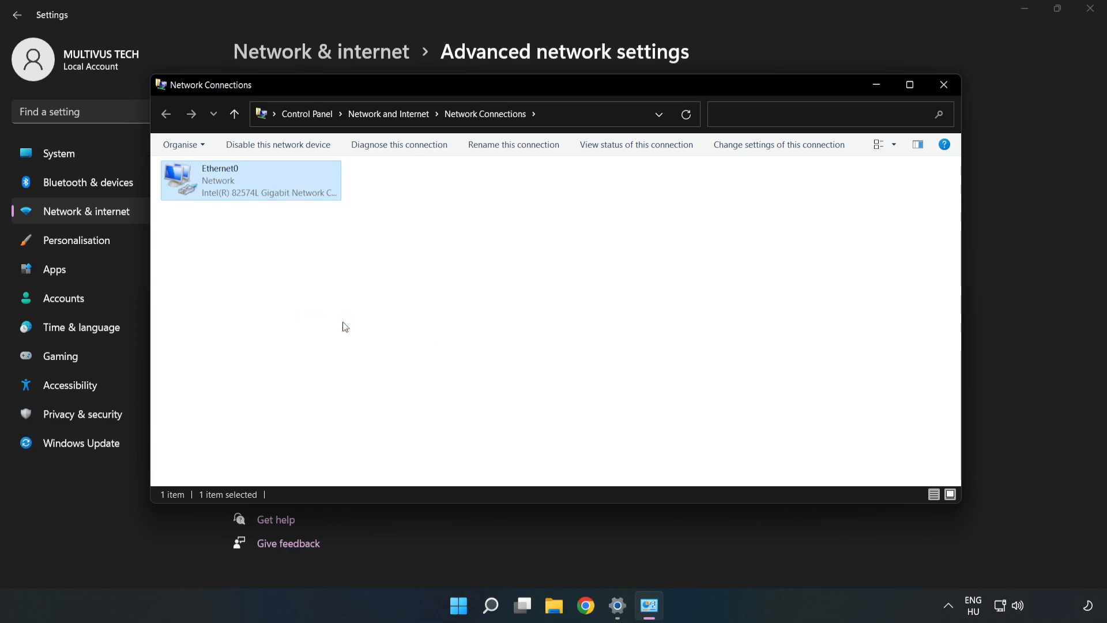
drag(303, 165, 531, 153)
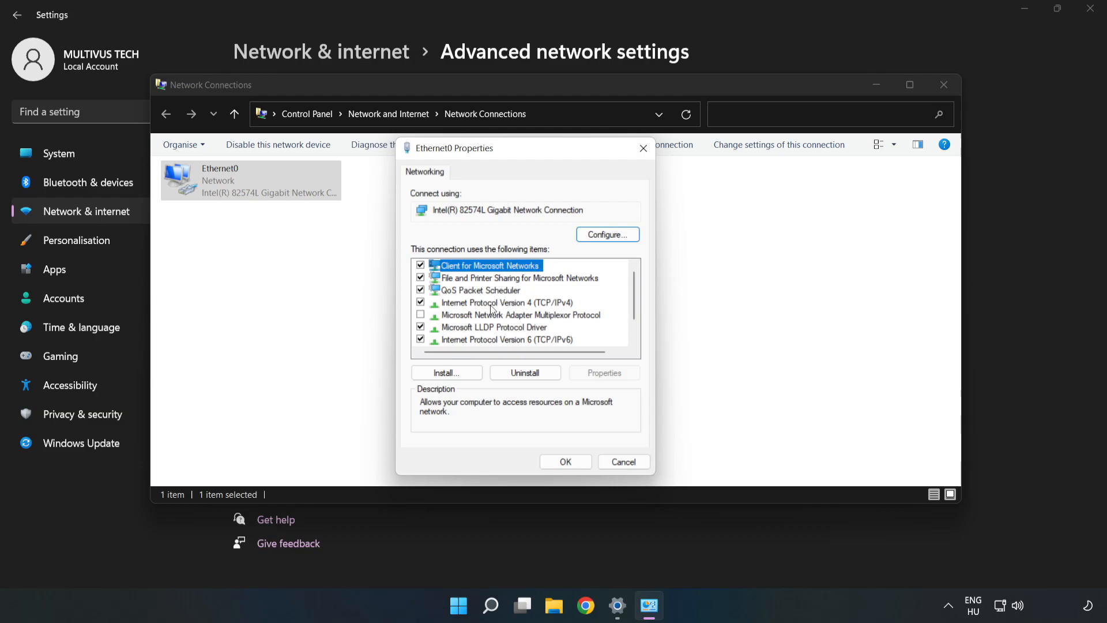
Enter the Internet Protocol Version 4 (TCP/IPv4) properties for Ethernet0
click(440, 303)
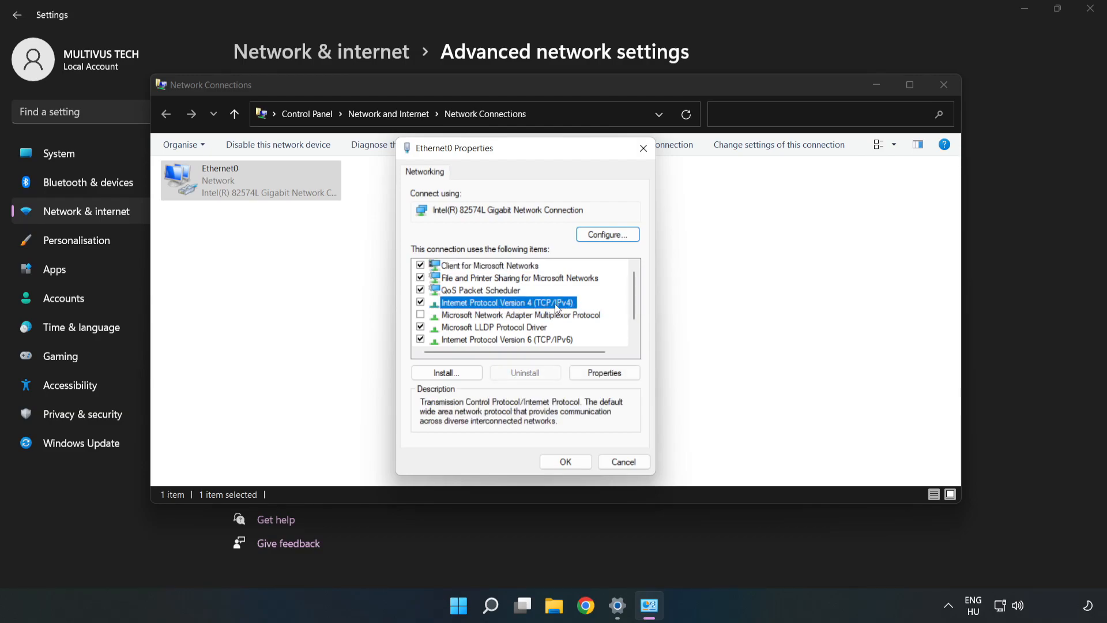
click(612, 374)
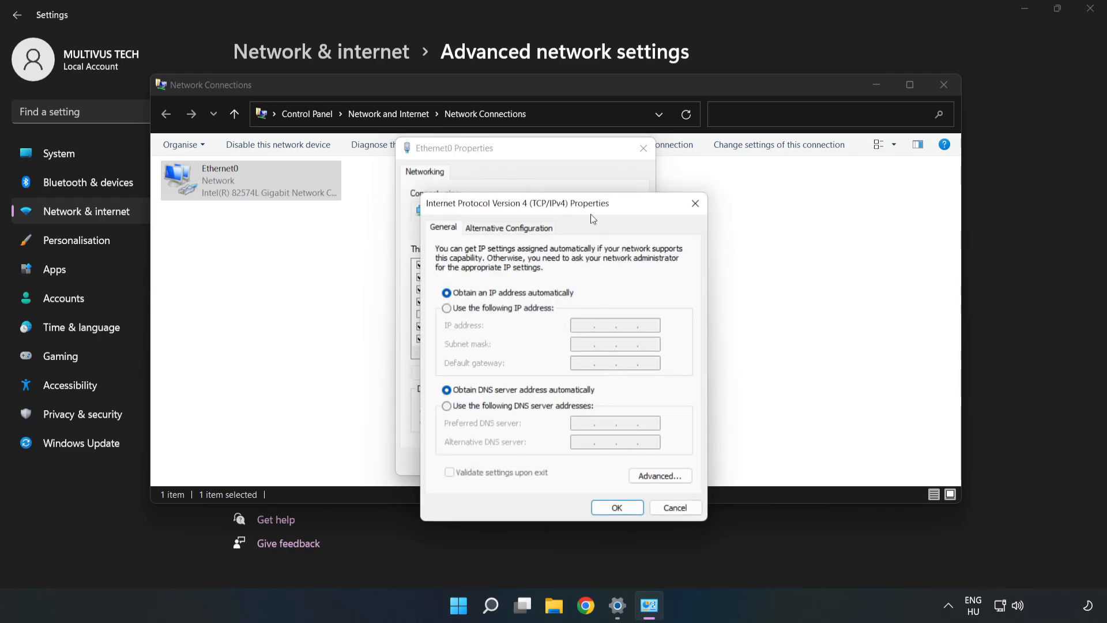
drag(591, 204, 548, 149)
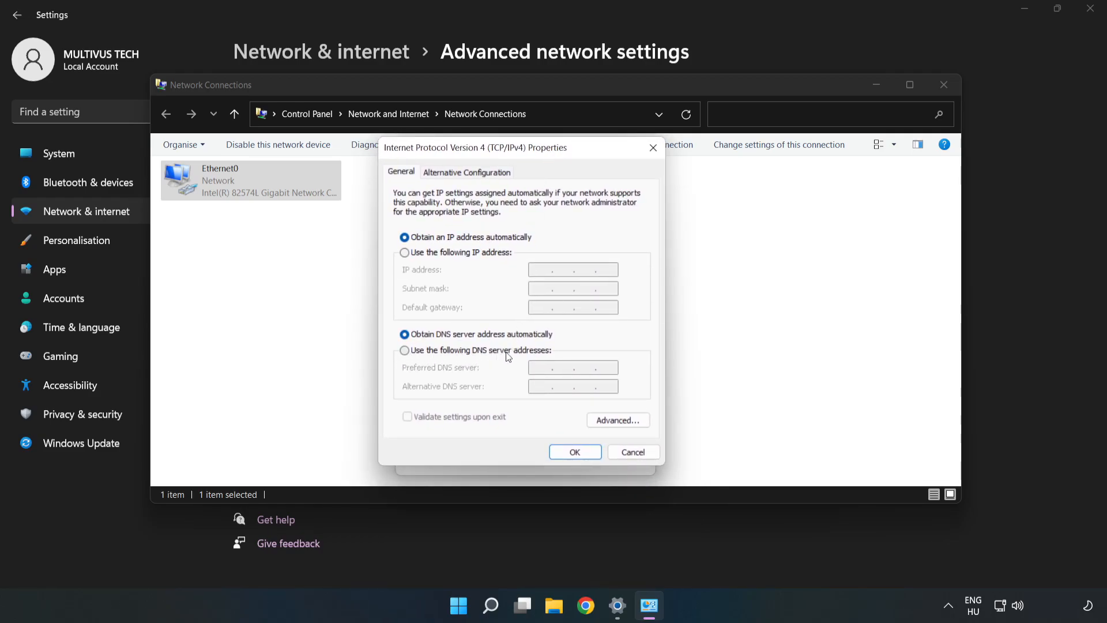
Set manual DNS servers 8.8.8.8 and 8.8.4.4 and save the IPv4 settings
click(455, 354)
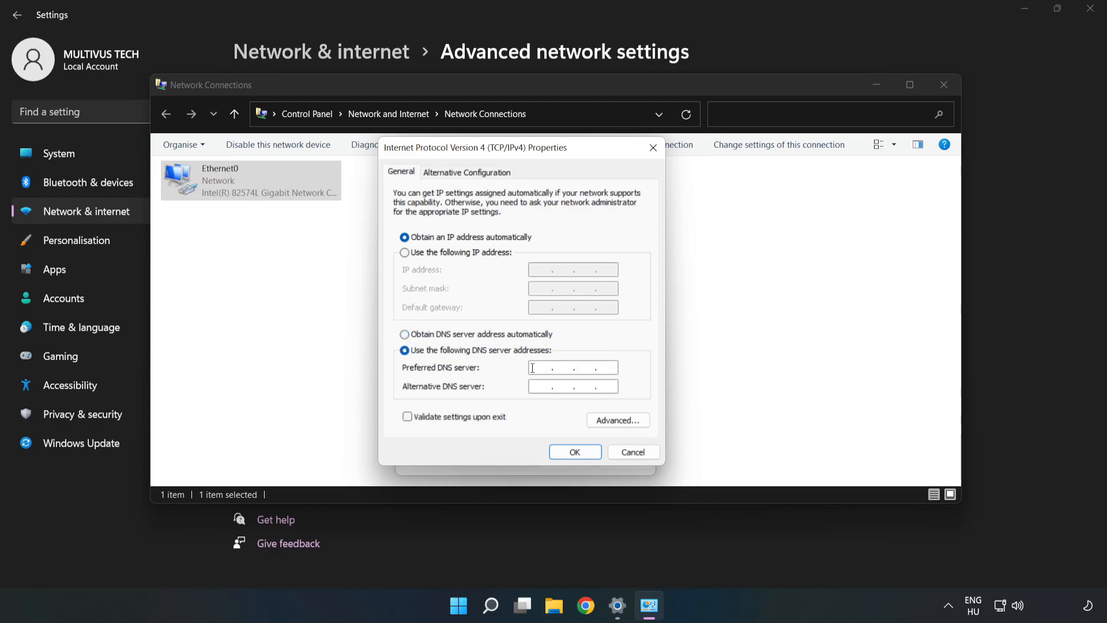
text(8.8.8.)
text(8)
click(539, 386)
text(88)
text(44)
click(575, 453)
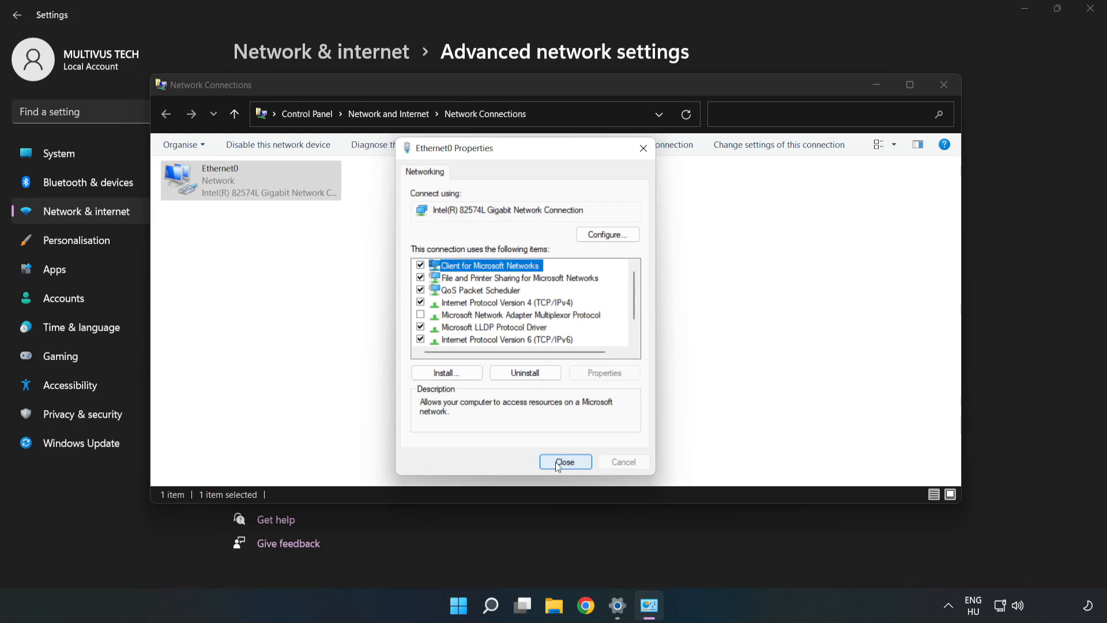
Close the Ethernet0 properties, Network Connections and Settings back to the desktop
click(565, 462)
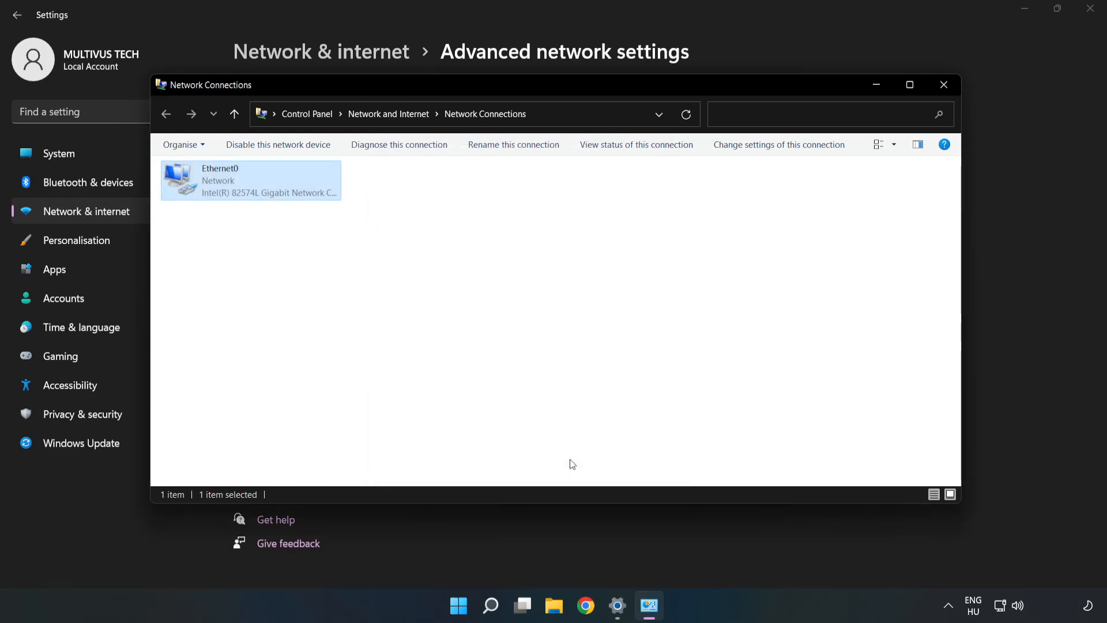
click(945, 87)
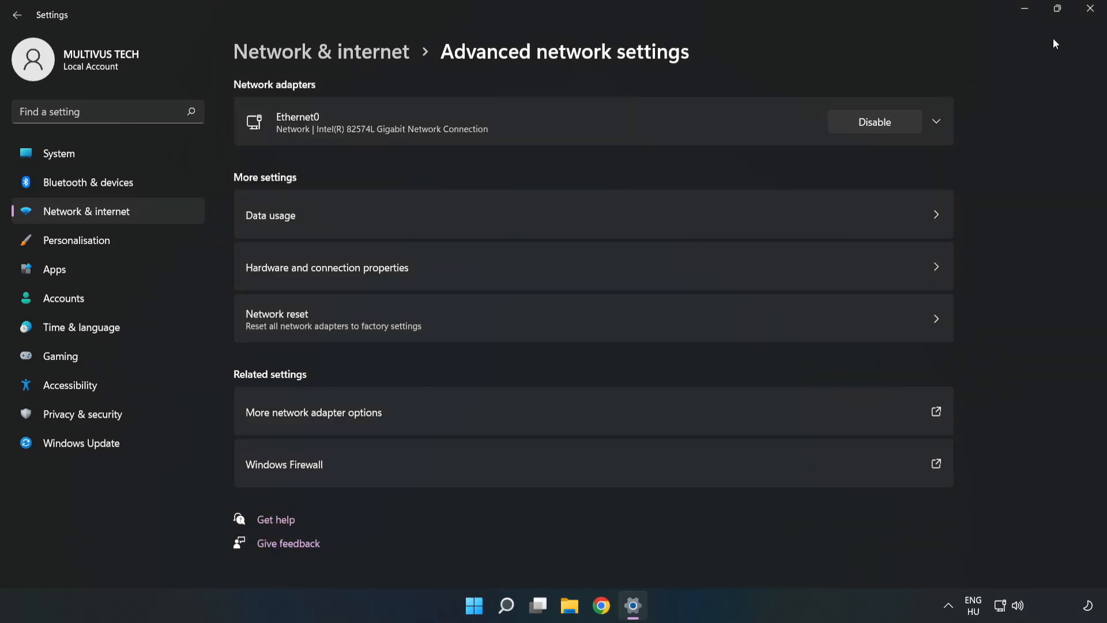
click(1092, 10)
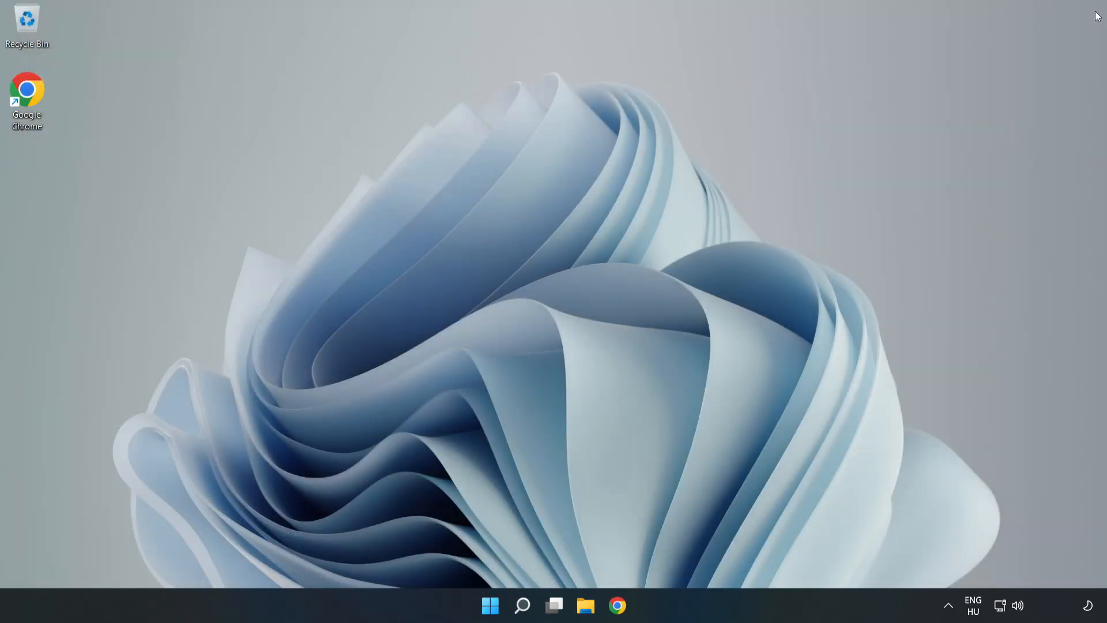
Show the Start menu power options to restart the PC
click(491, 606)
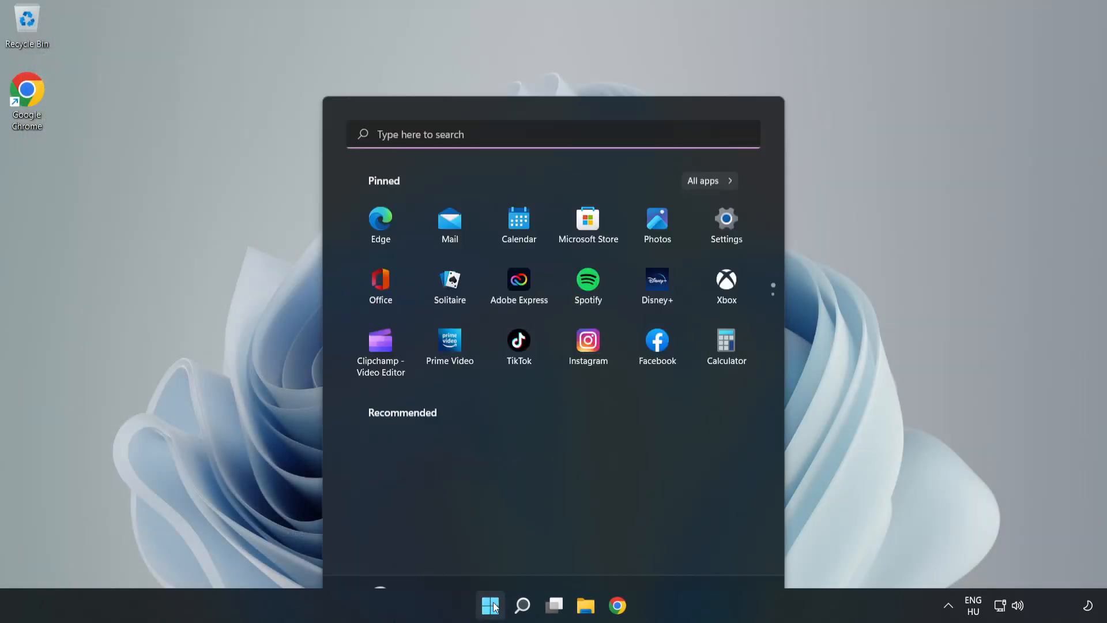
click(733, 556)
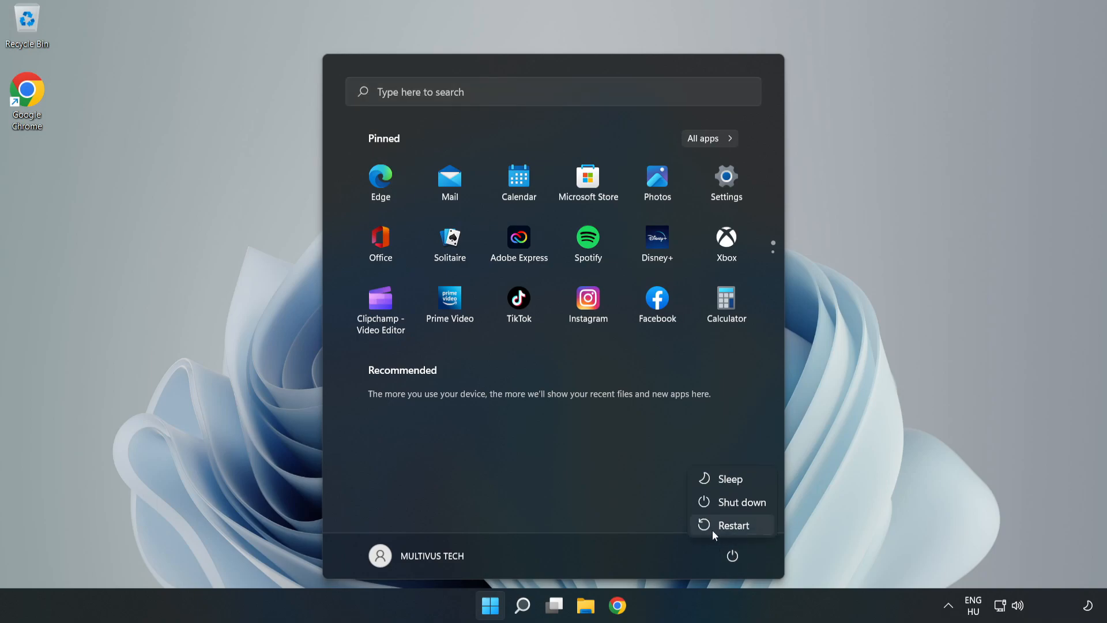